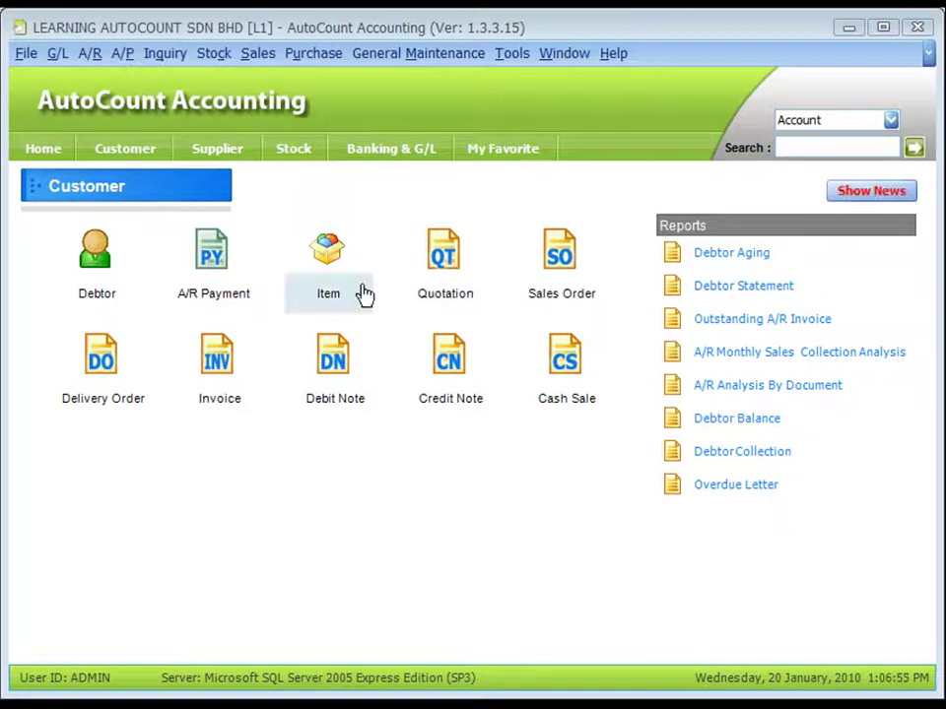
Tick Advanced Financial Report under Tools > Program Control > Module Setting and confirm.
click(510, 59)
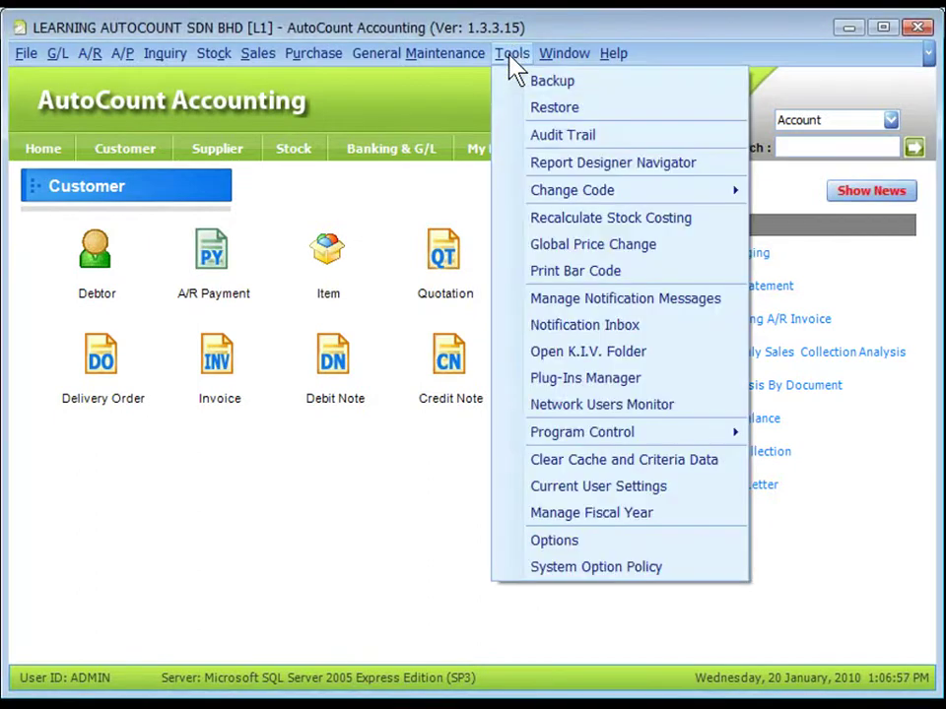
mouse_move(591, 431)
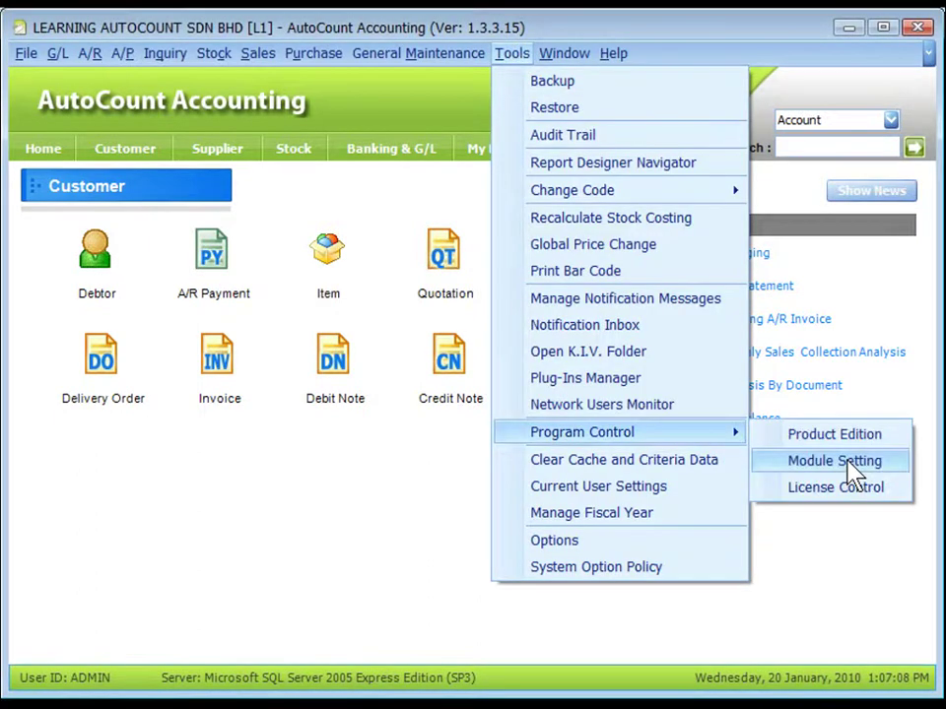
click(851, 469)
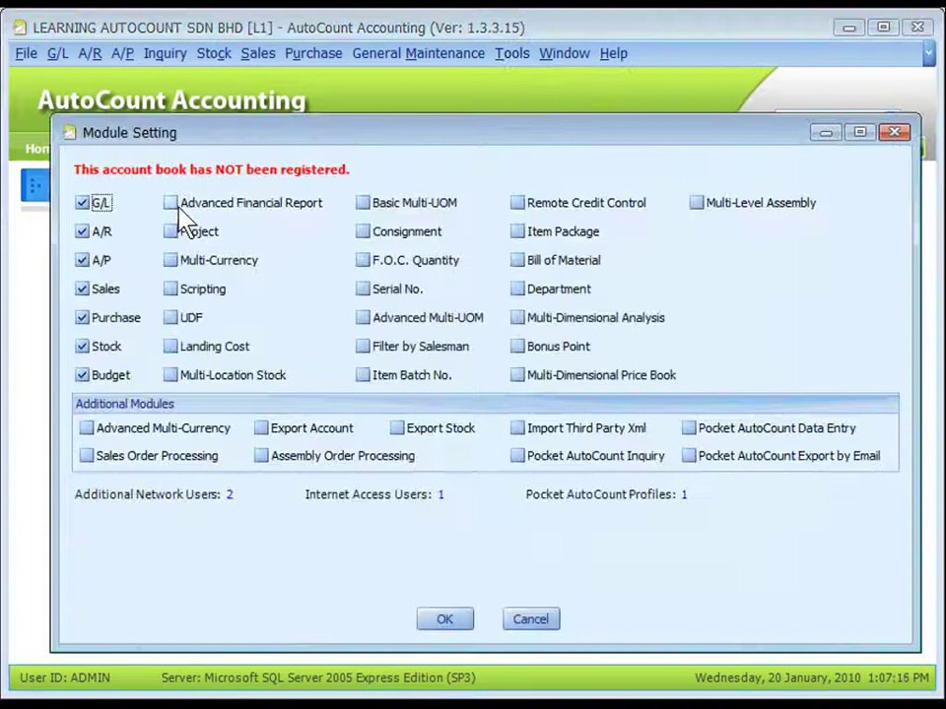
click(174, 206)
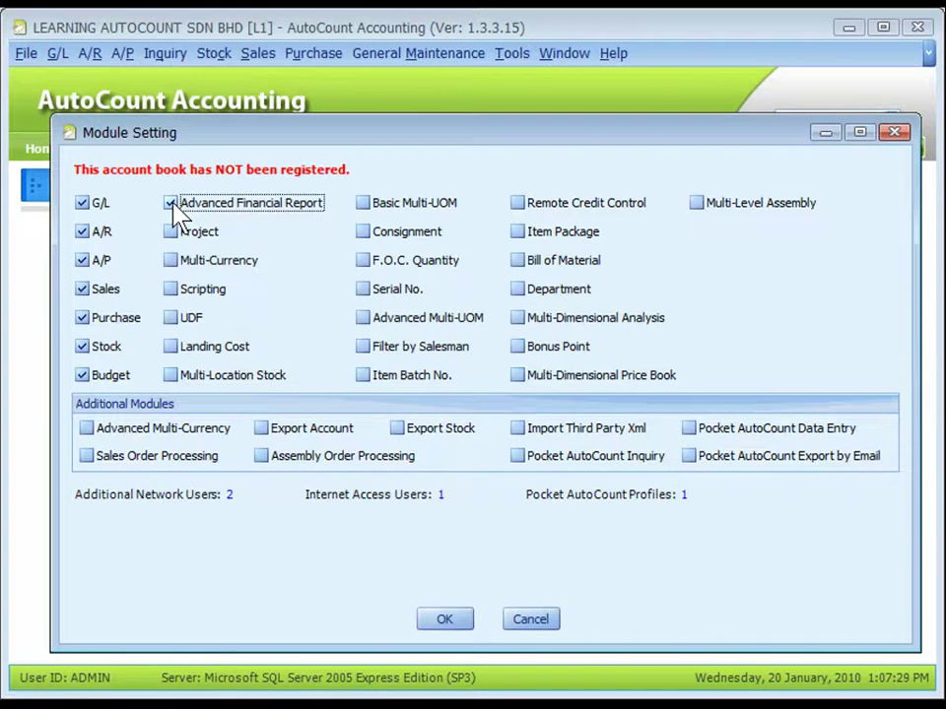
click(440, 621)
click(57, 55)
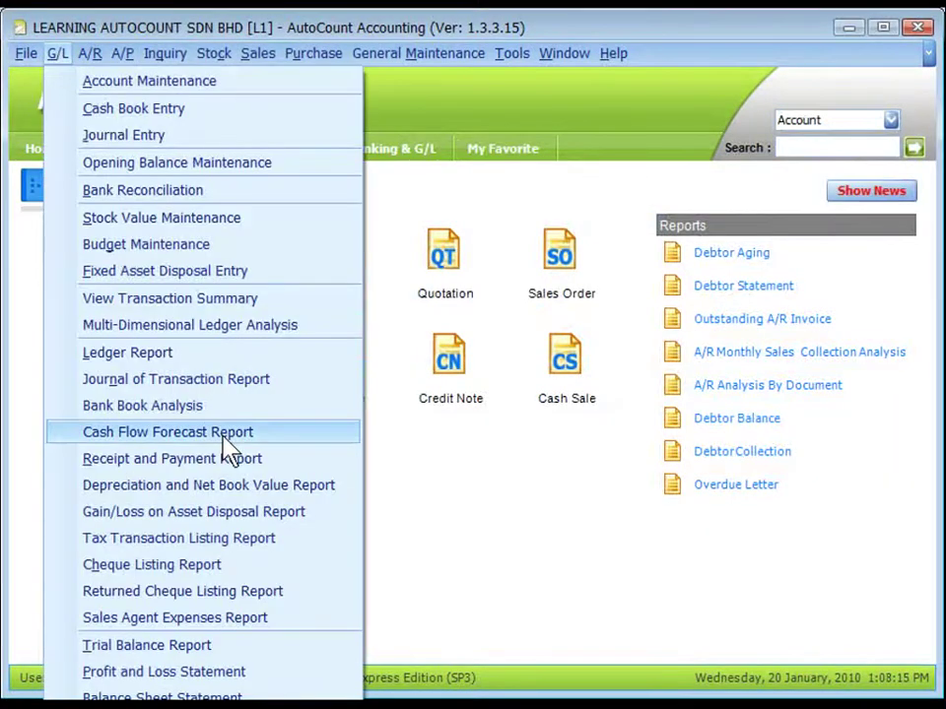
Run the Cash Flow Forecast Report for 30-08-2009 with 5 columns at WEEKLY frequency.
click(224, 441)
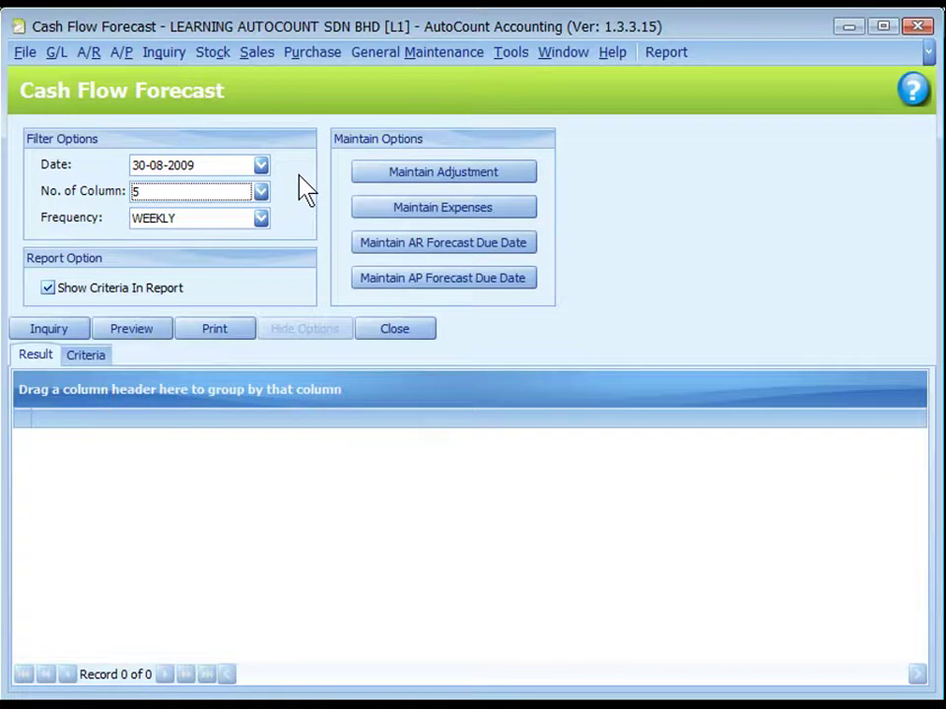
click(119, 147)
click(262, 192)
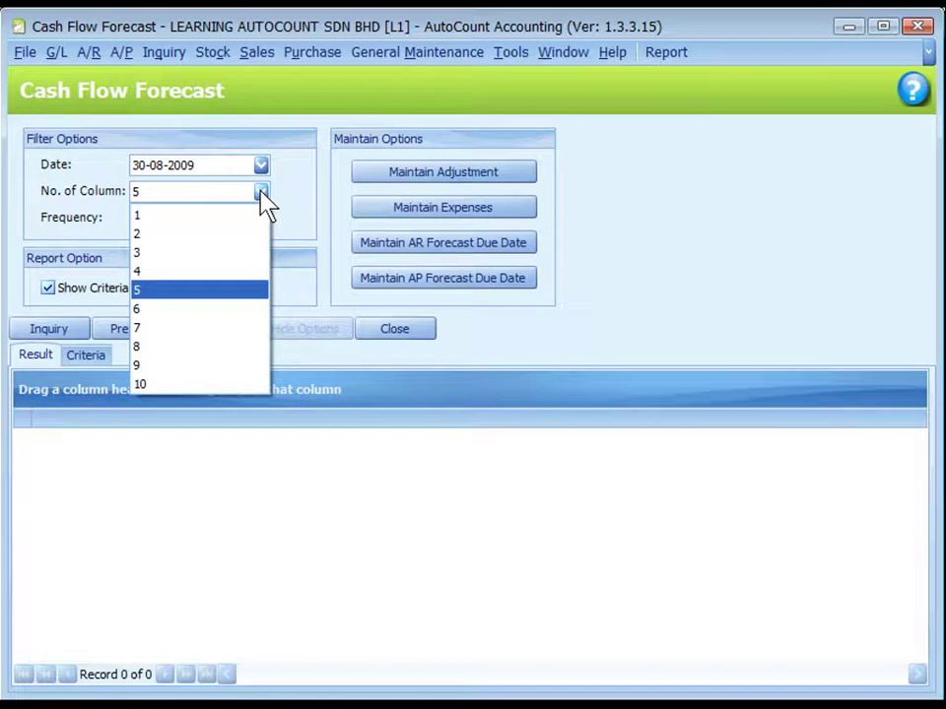
click(262, 192)
click(262, 218)
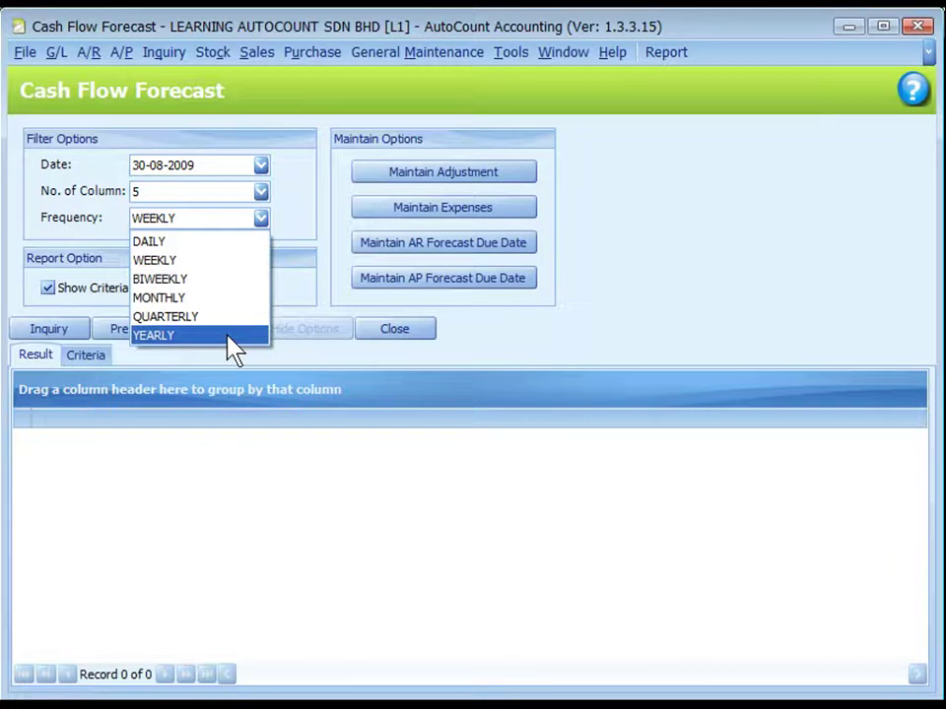
key(Escape)
click(65, 331)
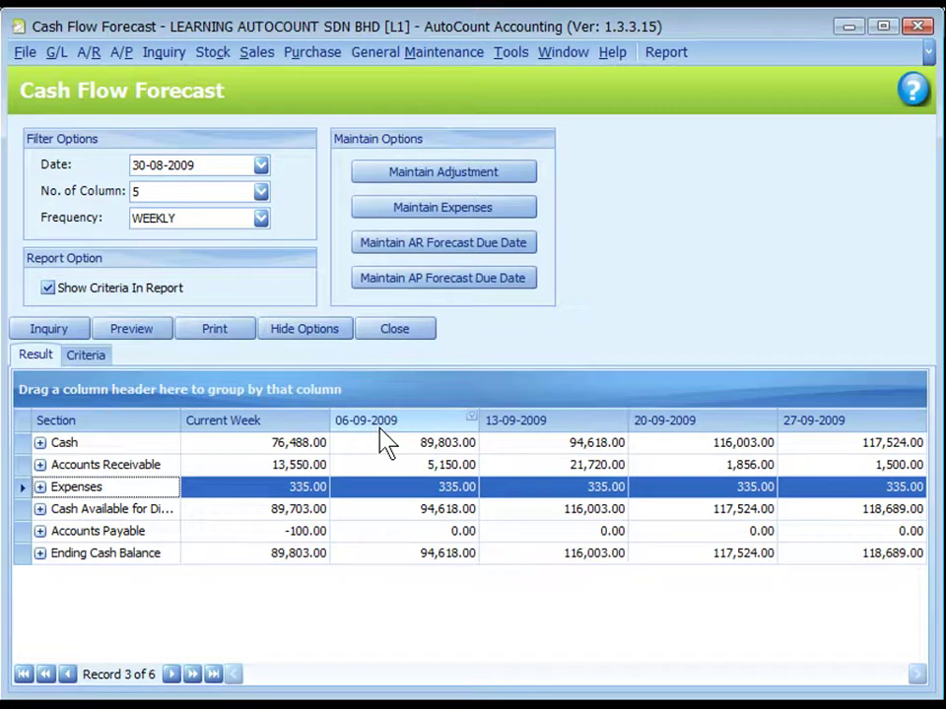
click(39, 443)
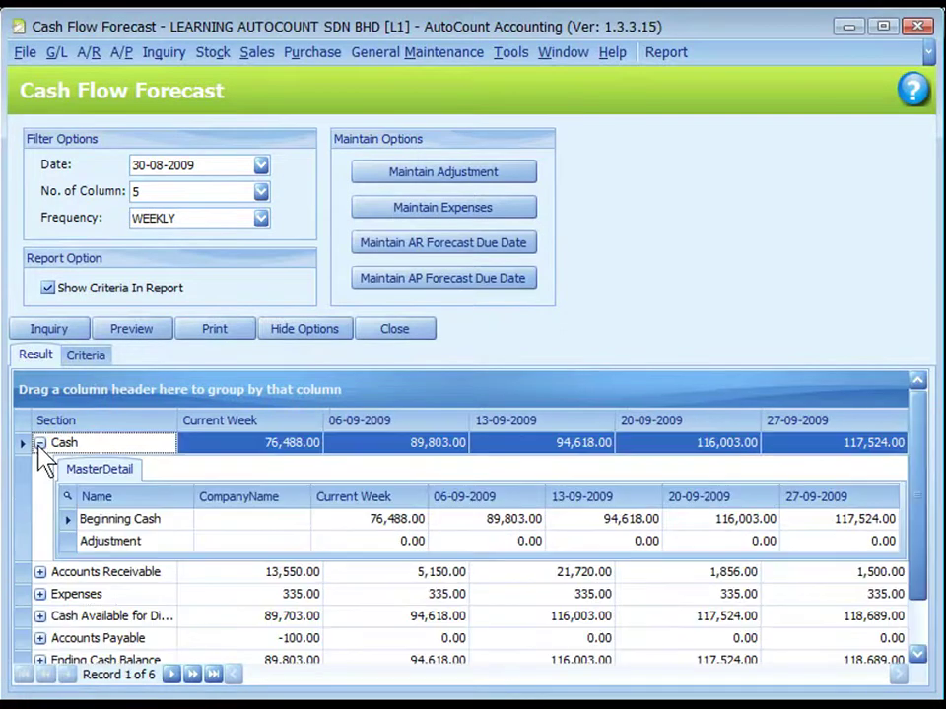
click(148, 551)
click(465, 170)
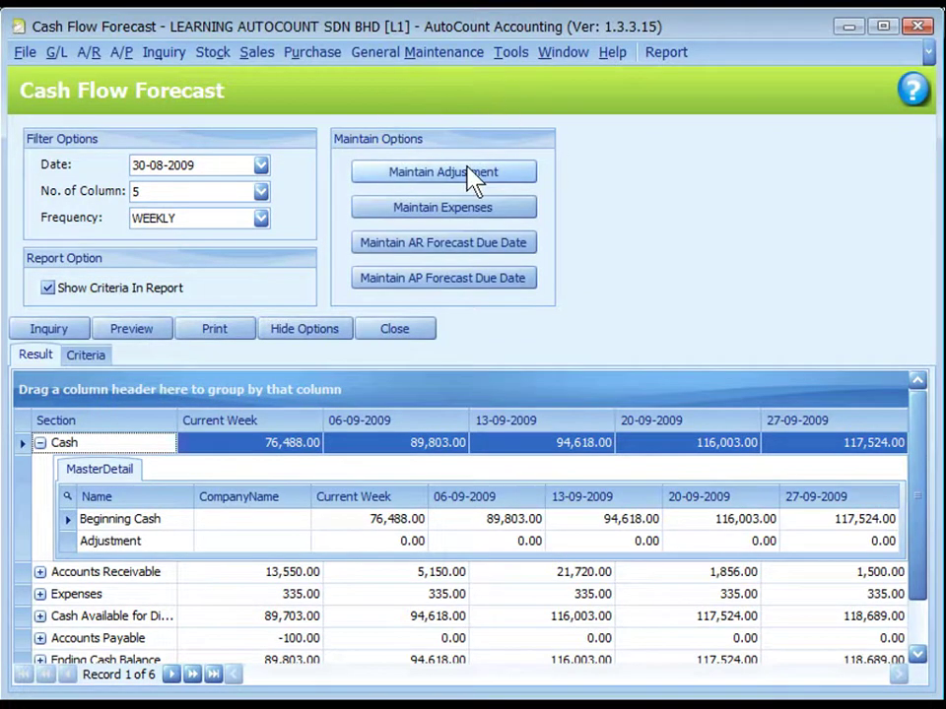
click(39, 442)
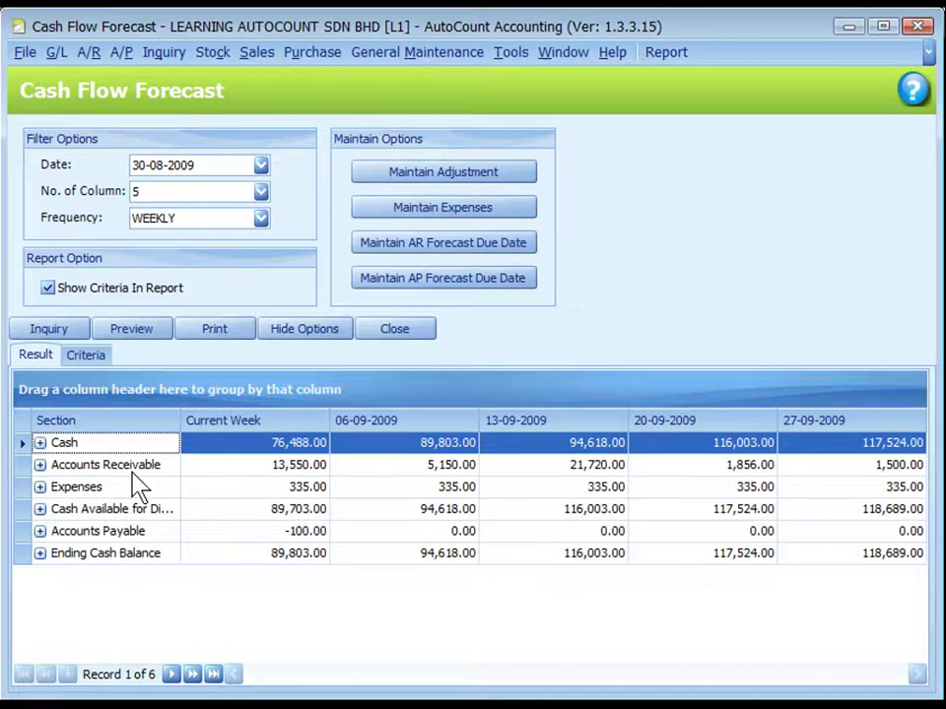
click(39, 464)
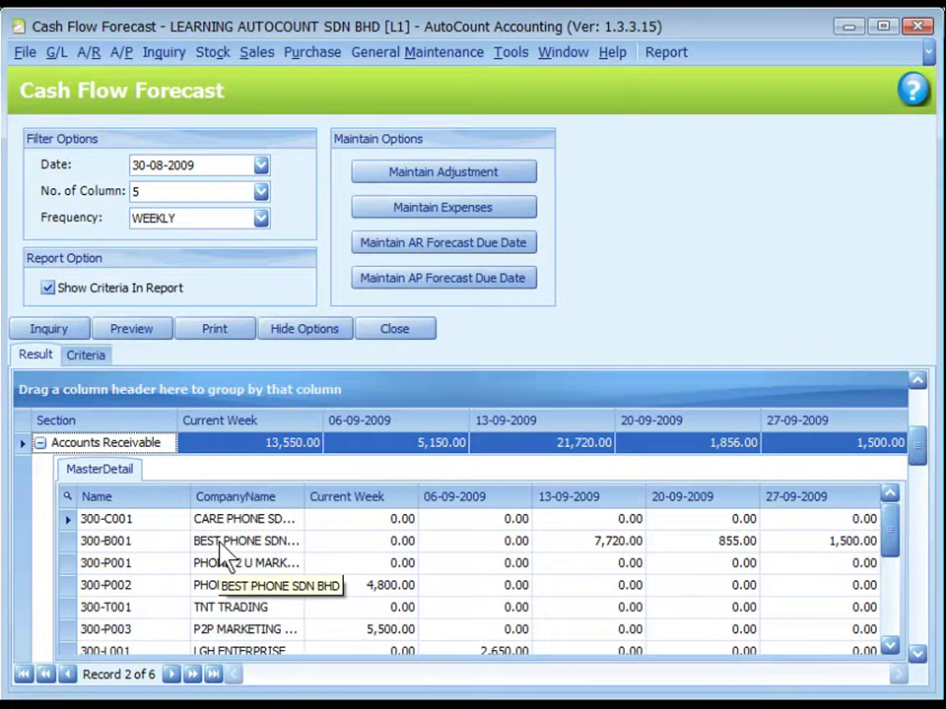
click(138, 492)
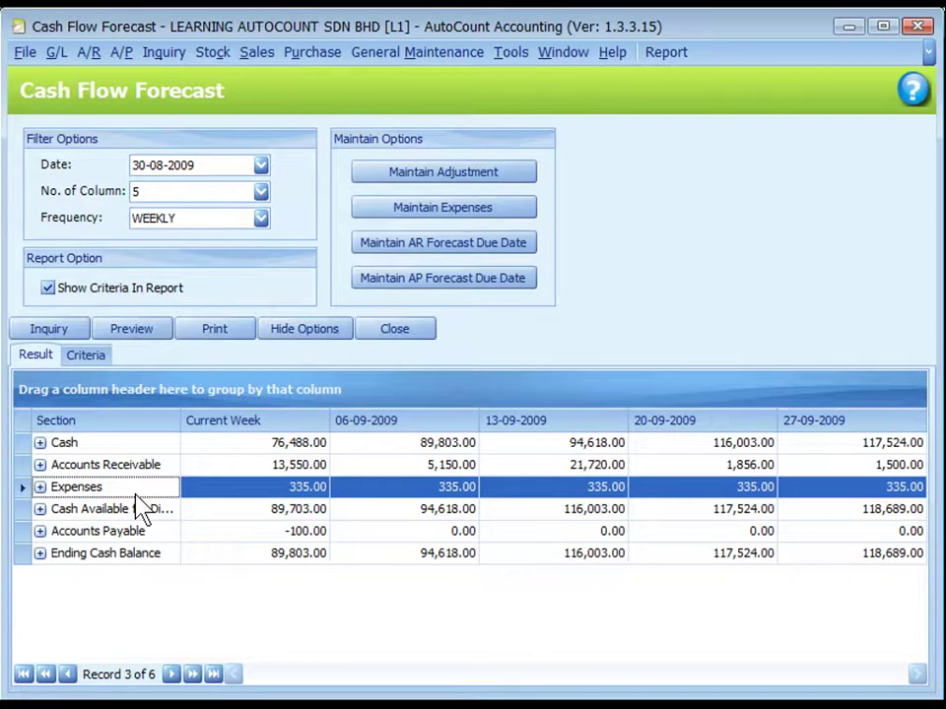
key(ctrl+plus)
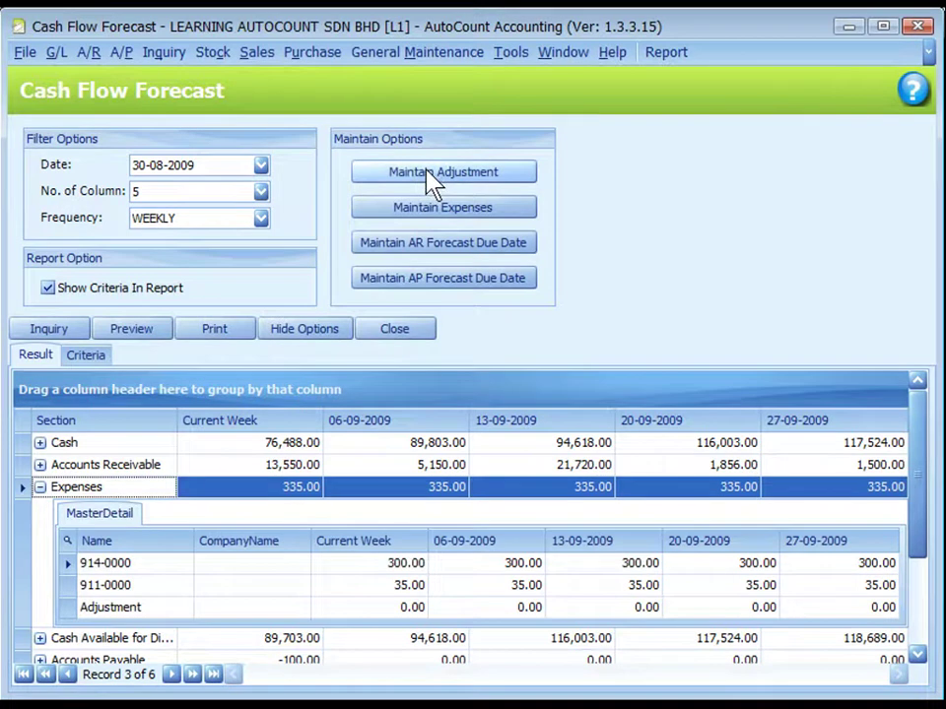
click(153, 512)
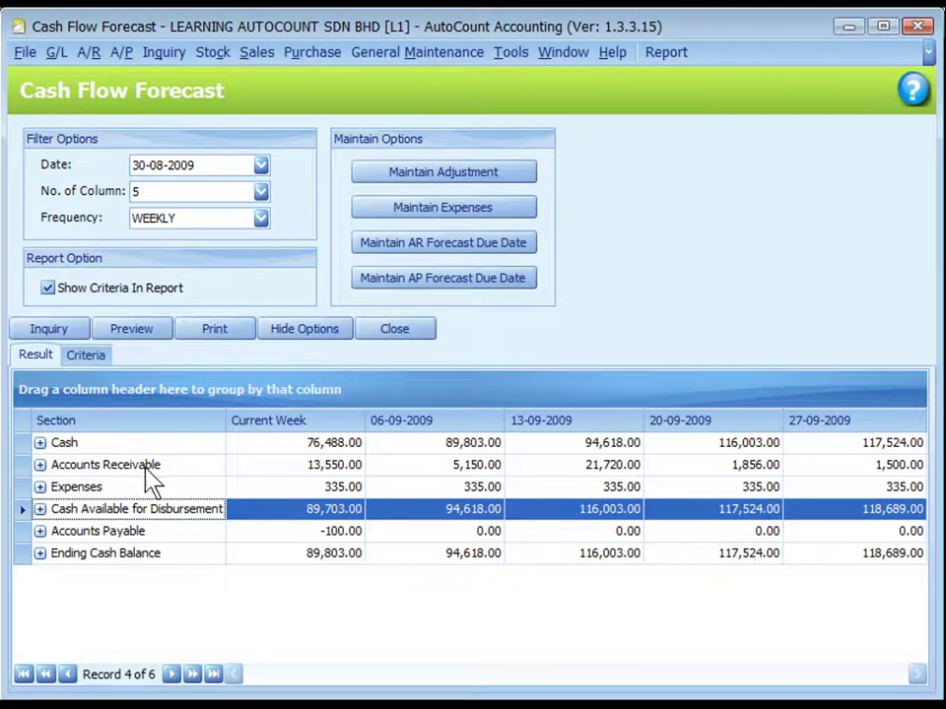
click(177, 533)
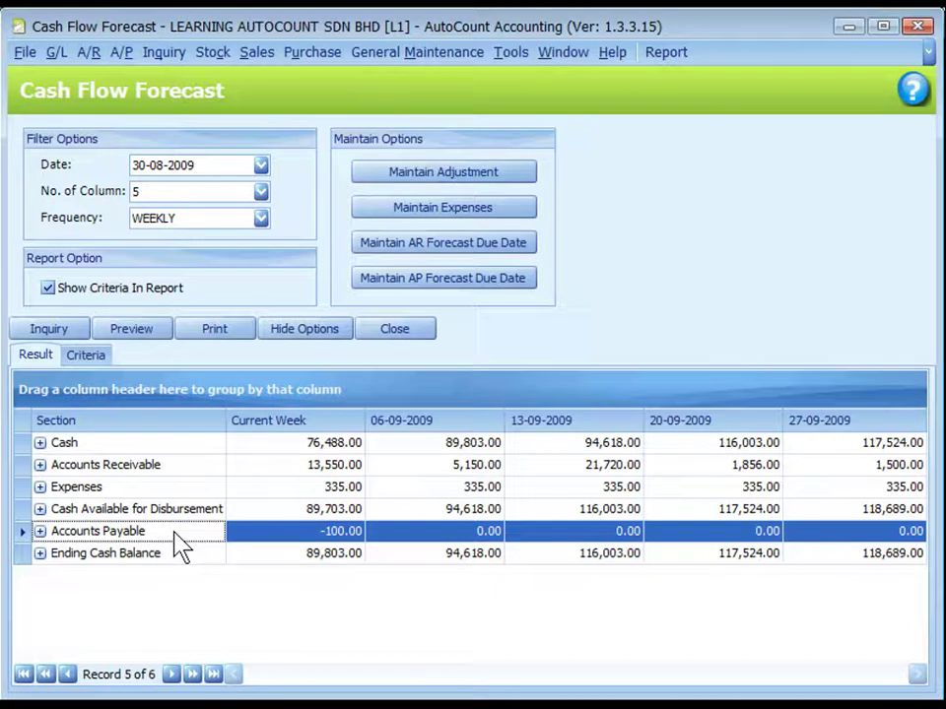
Expand and collapse the Accounts Payable creditor details, then return to the Cash section.
click(39, 532)
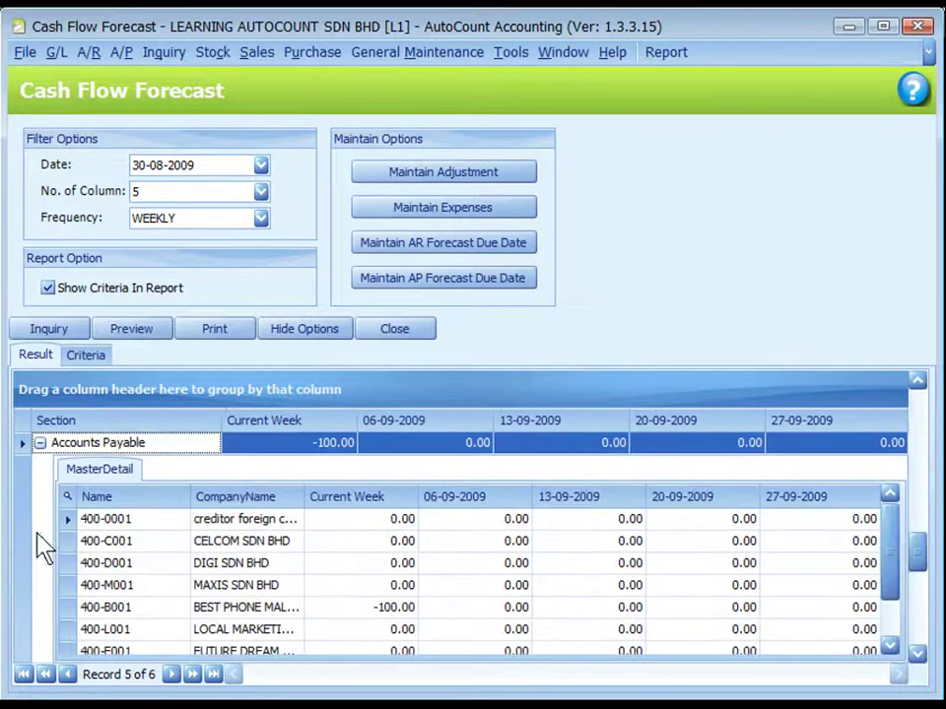
click(181, 564)
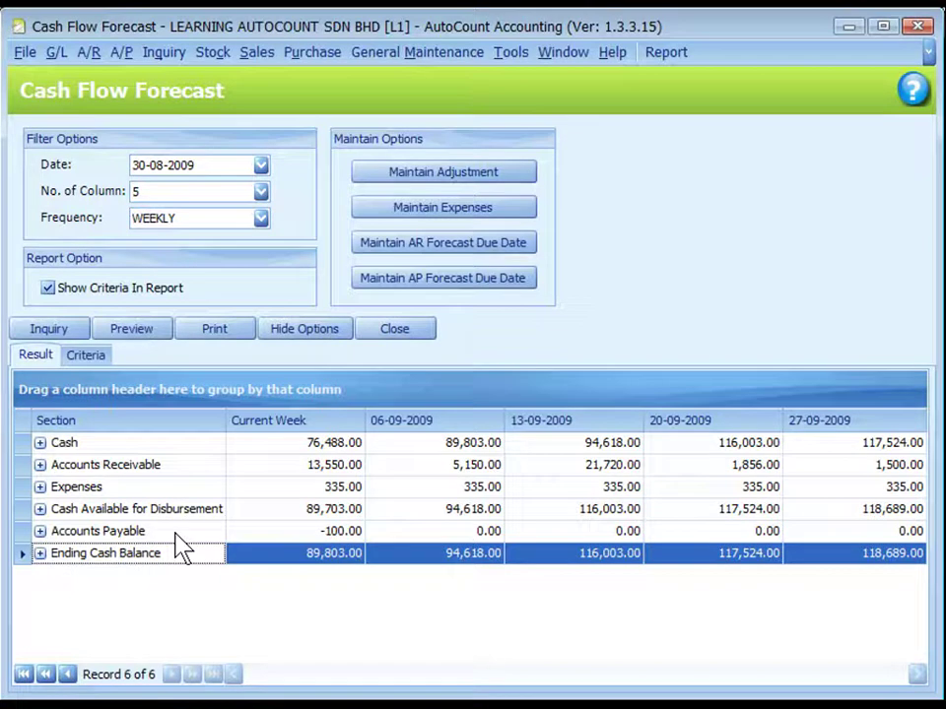
click(180, 560)
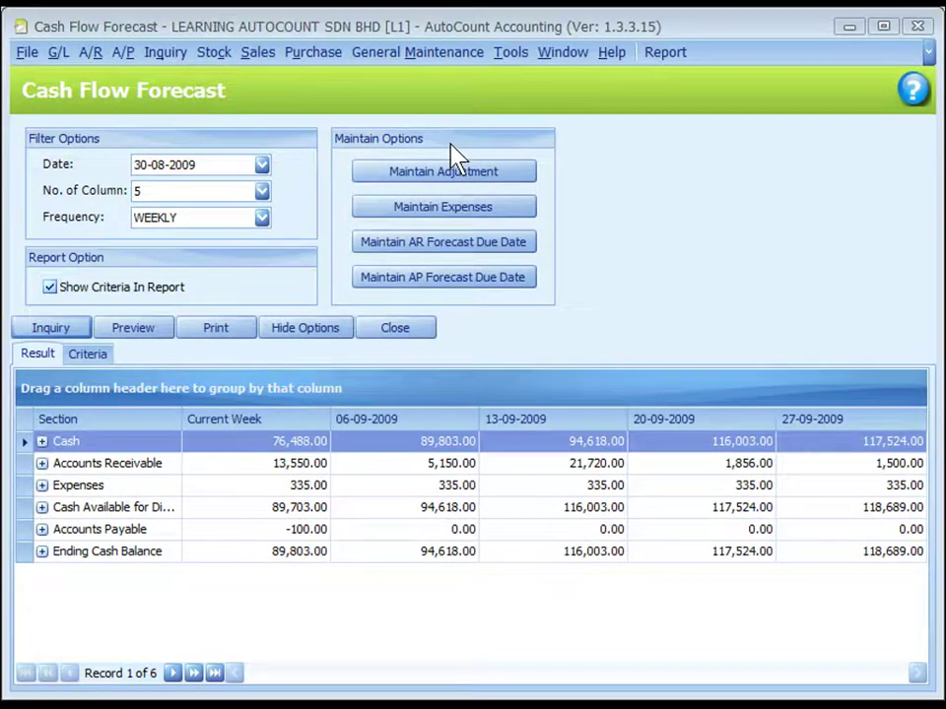
click(451, 145)
click(486, 183)
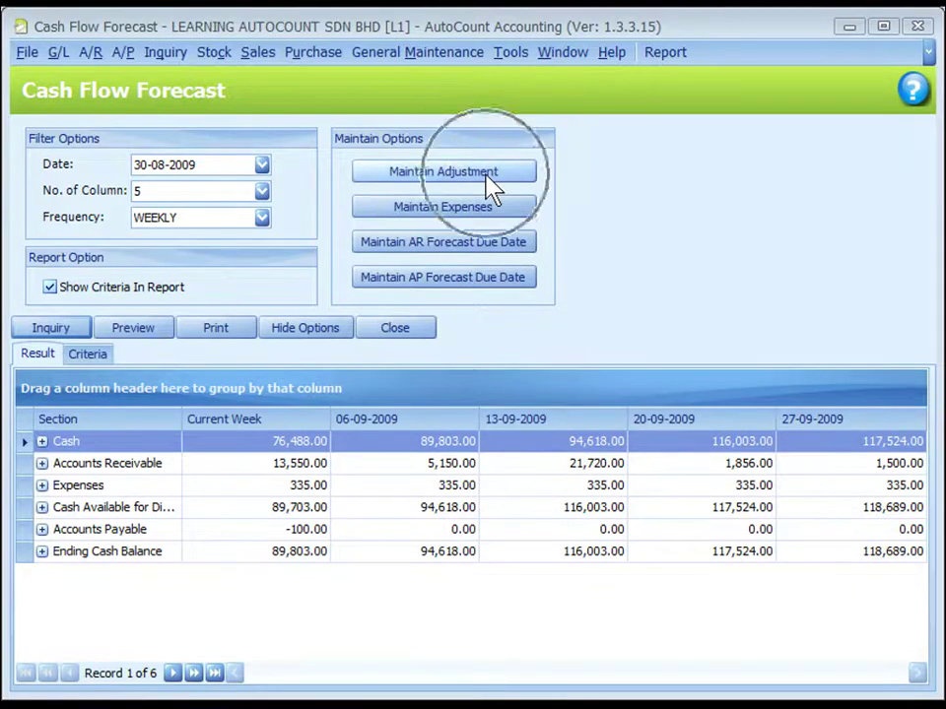
click(149, 205)
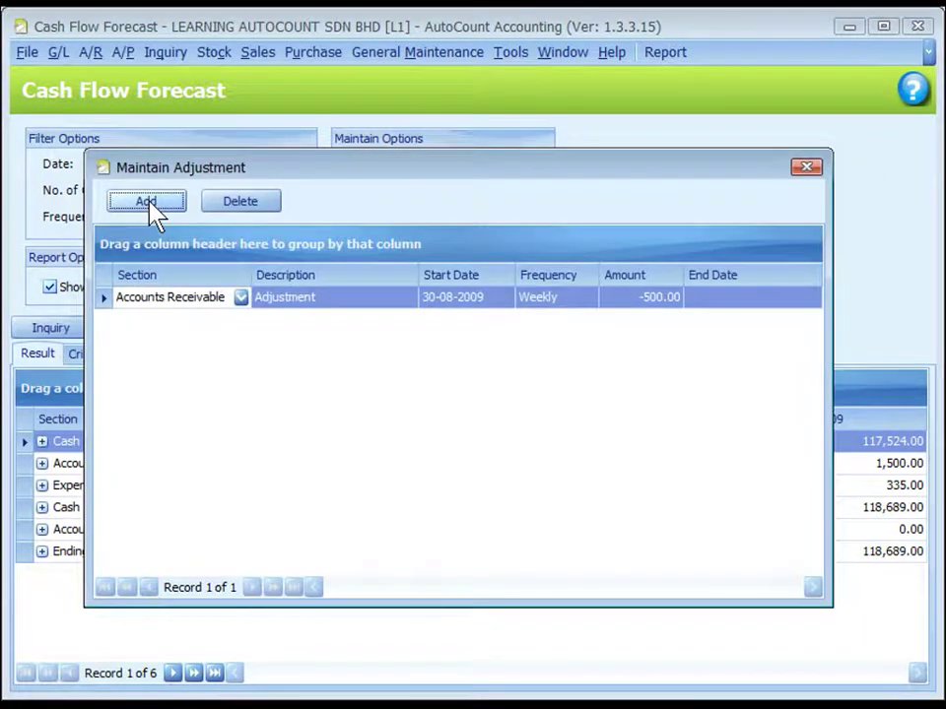
click(241, 298)
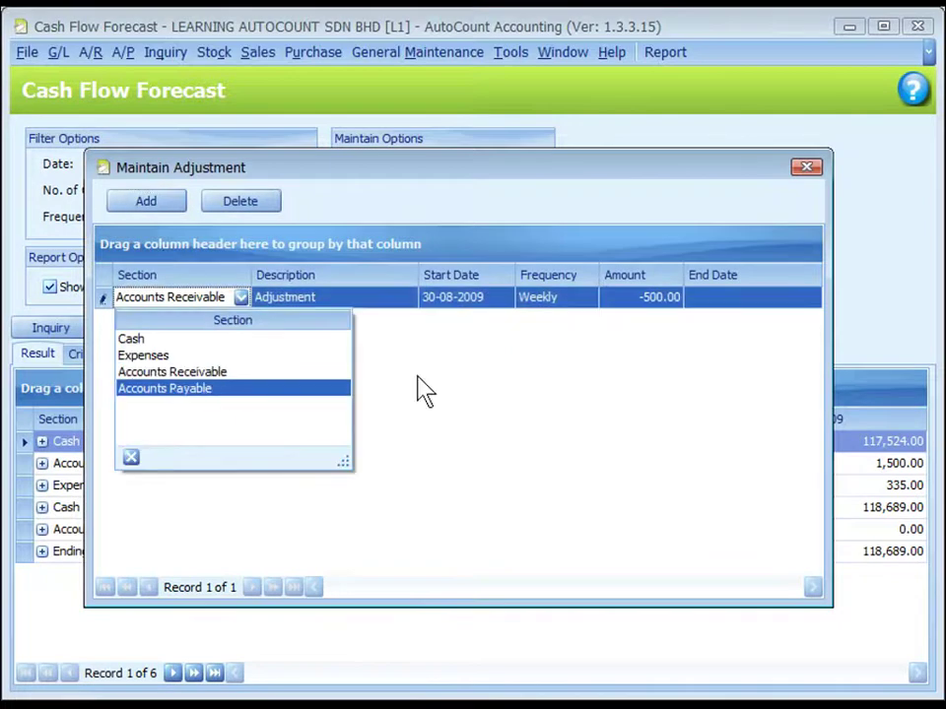
key(Escape)
click(364, 301)
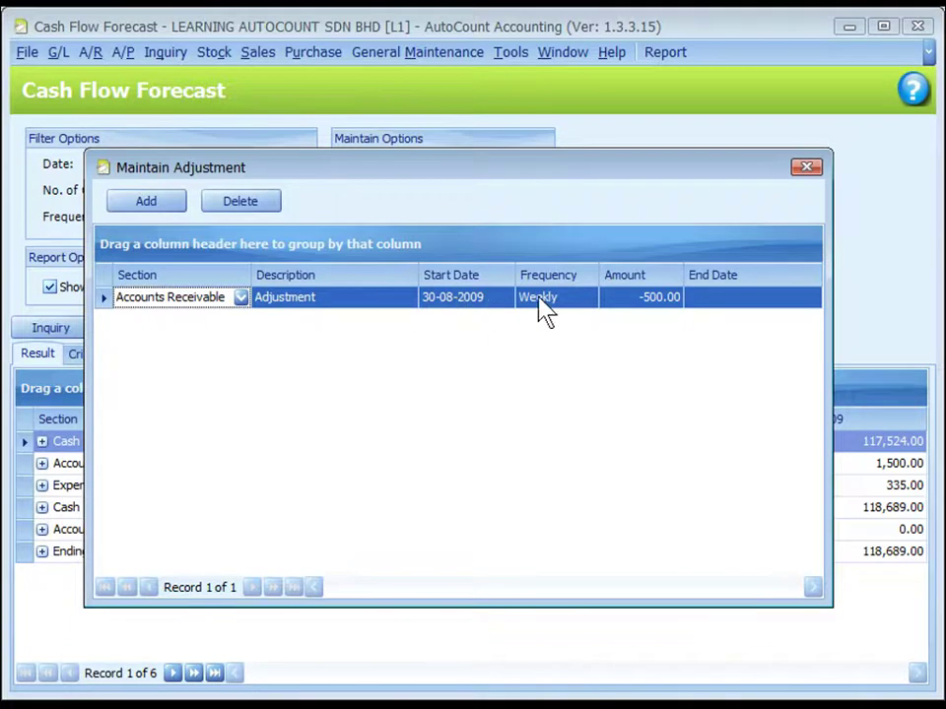
click(636, 302)
click(634, 303)
key(Escape)
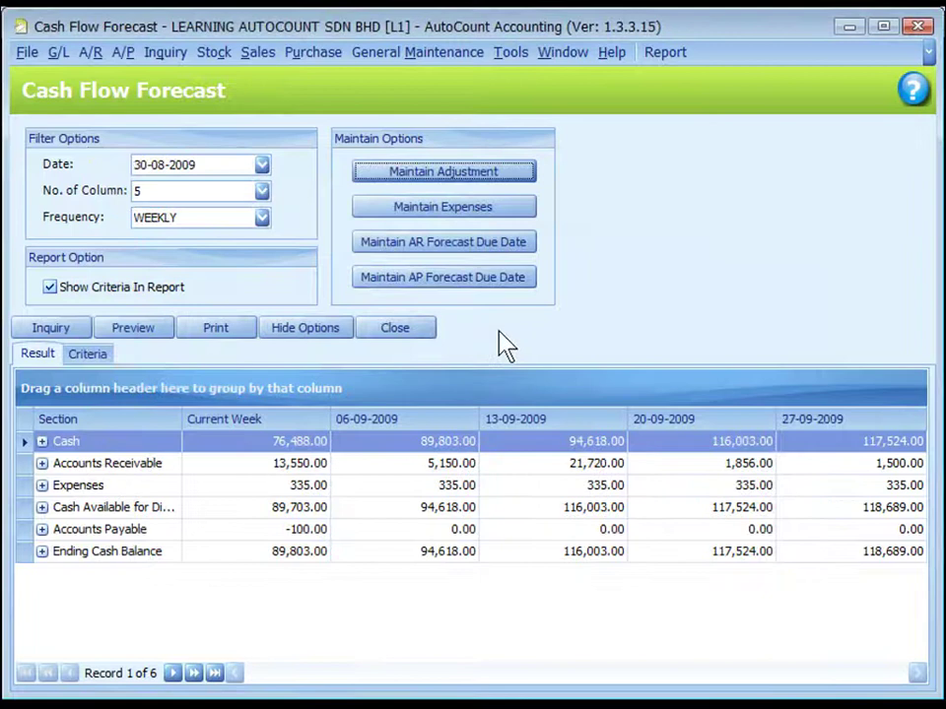
click(46, 333)
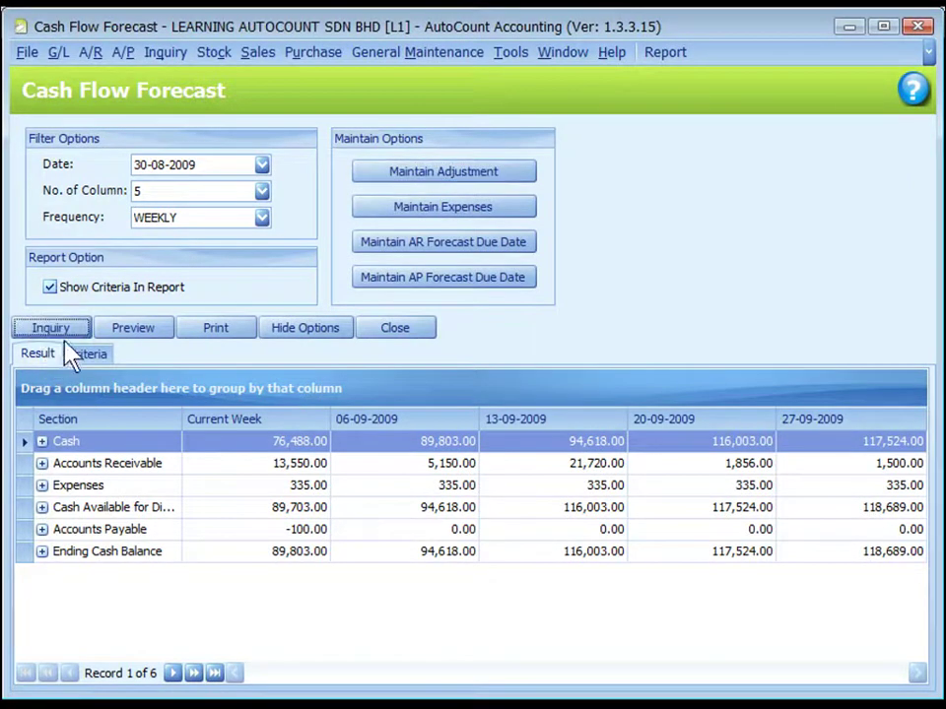
Review recurring expenses, then expand Expenses to check 914-0000 at 300.00 and 911-0000 at 35.00.
click(492, 213)
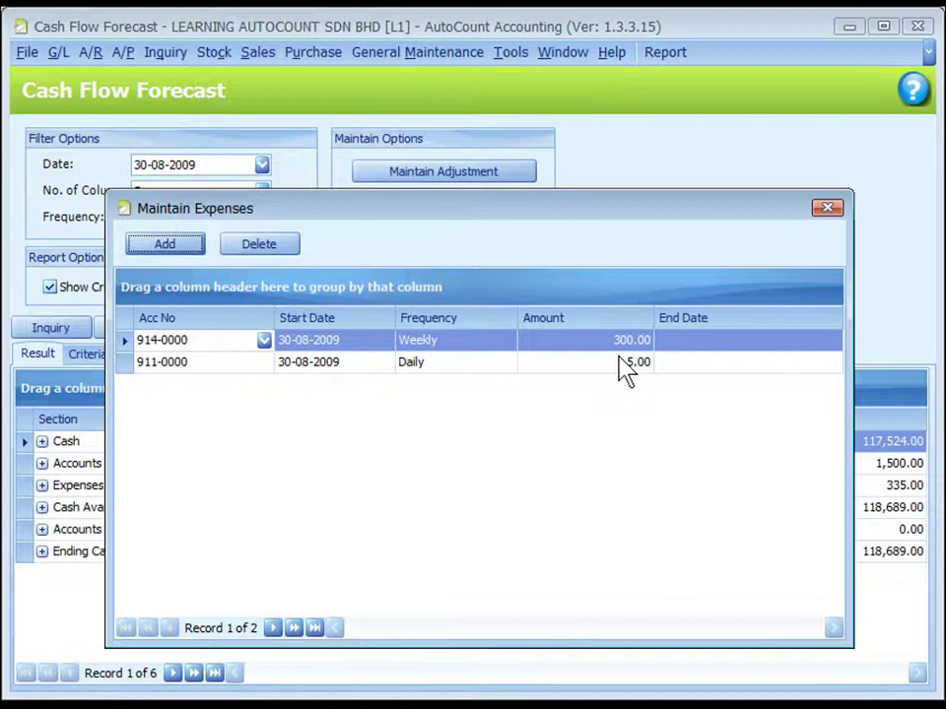
key(Escape)
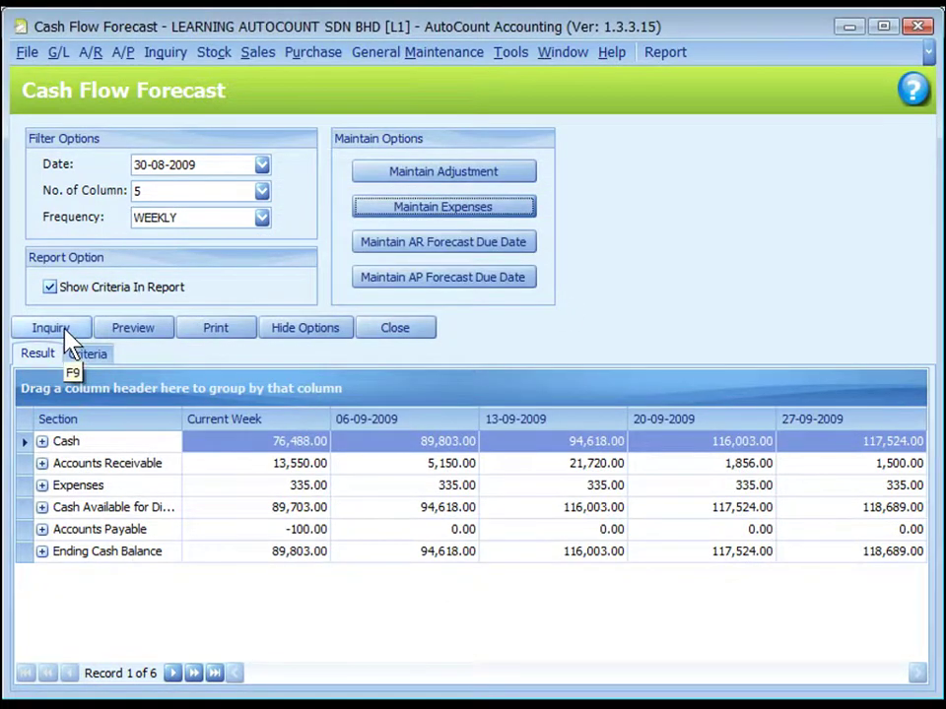
click(41, 486)
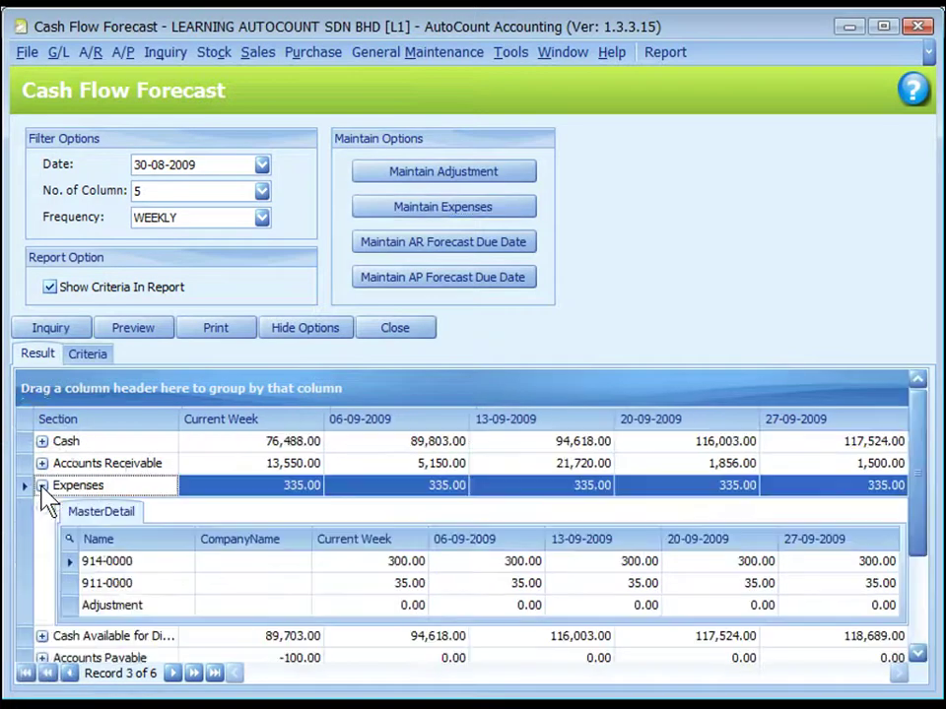
click(145, 581)
click(472, 585)
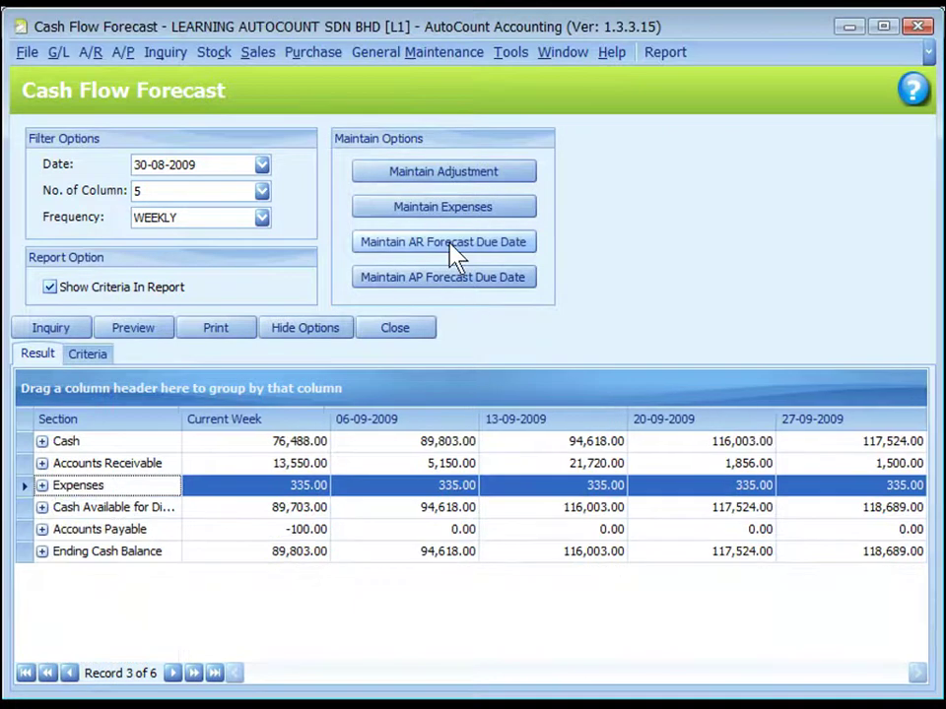
click(440, 284)
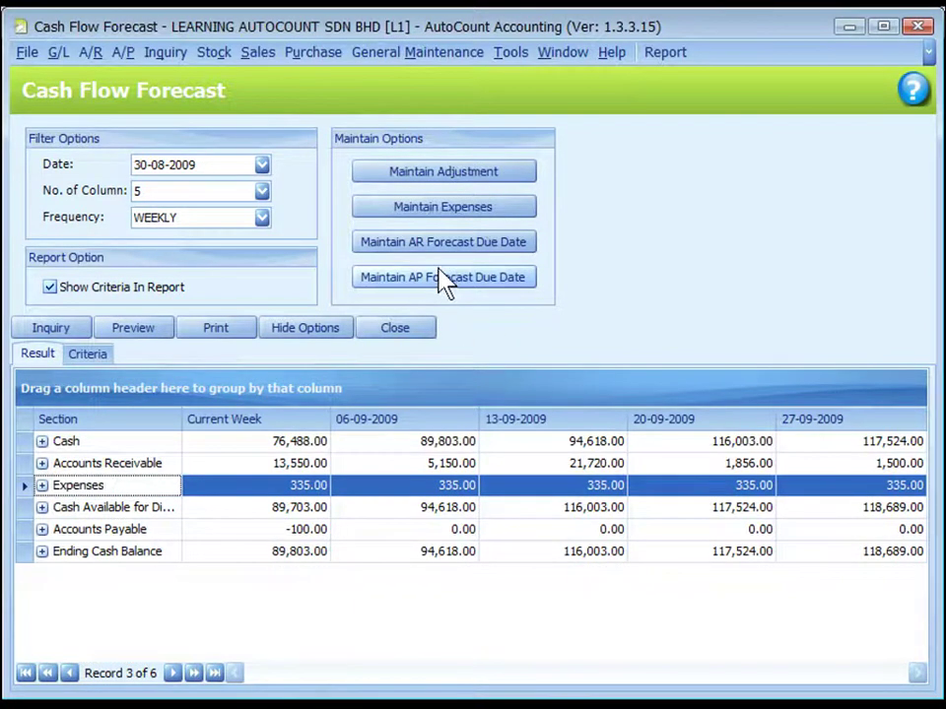
click(438, 246)
click(303, 193)
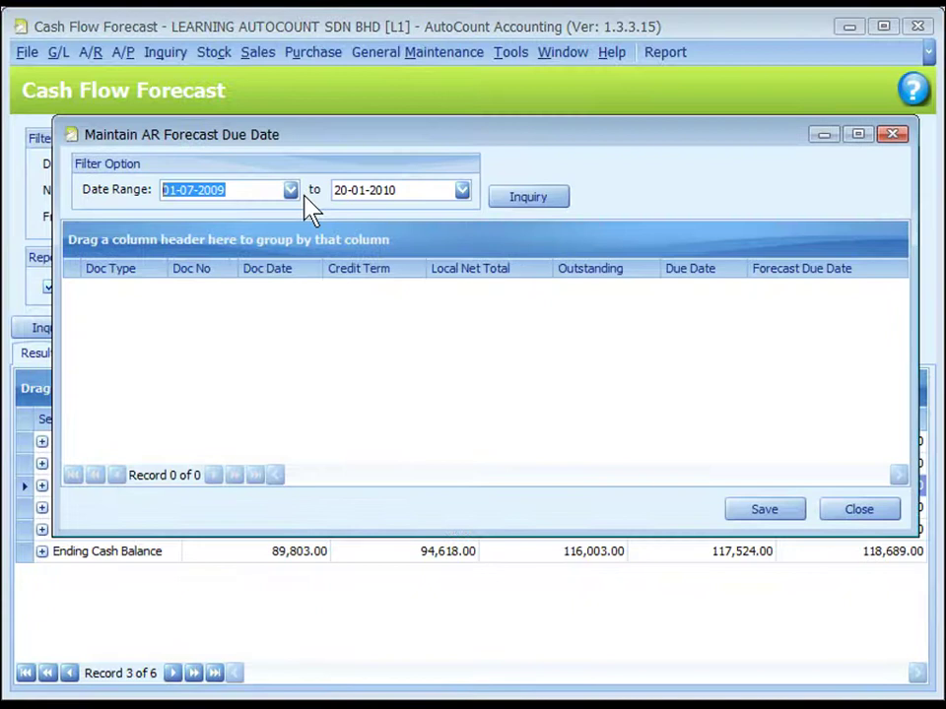
click(535, 202)
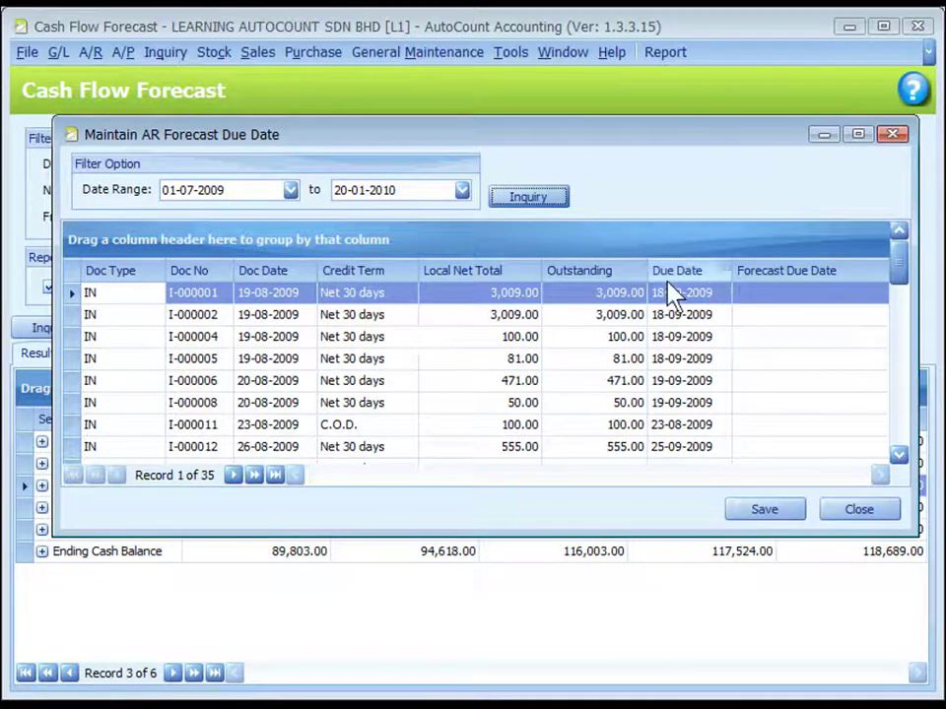
click(848, 298)
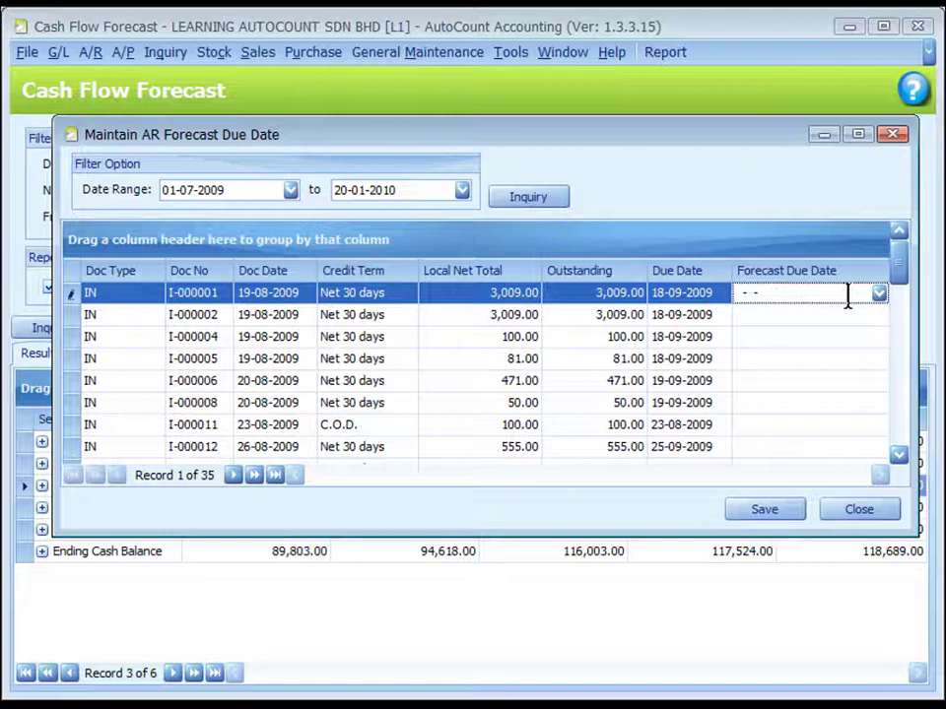
click(760, 515)
click(56, 335)
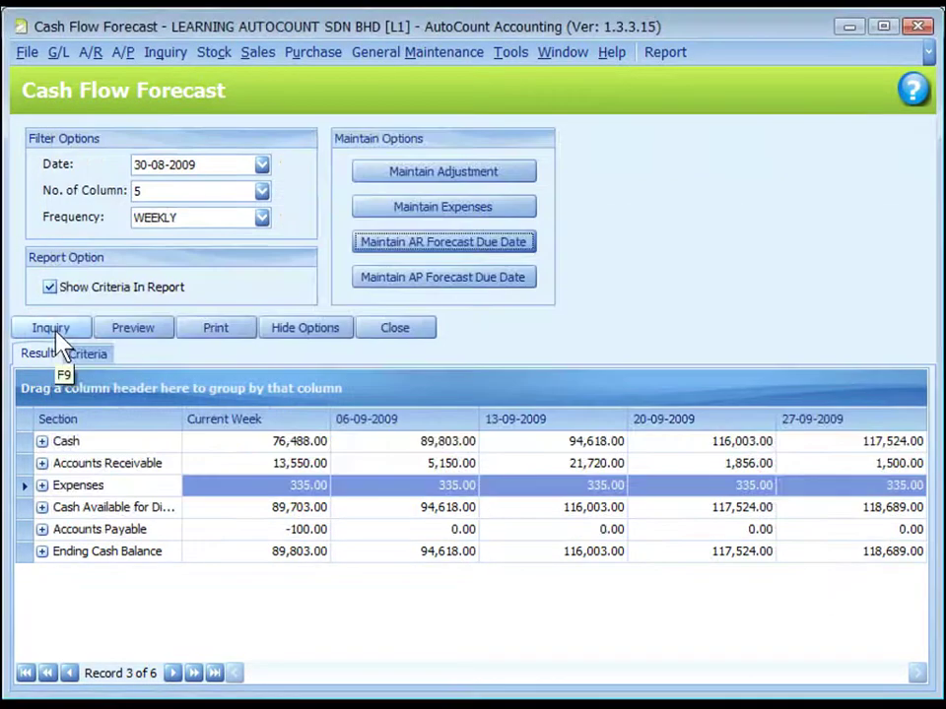
Preview the 30-08-2009 to 03-10-2009 weekly forecast and list its export formats.
click(81, 479)
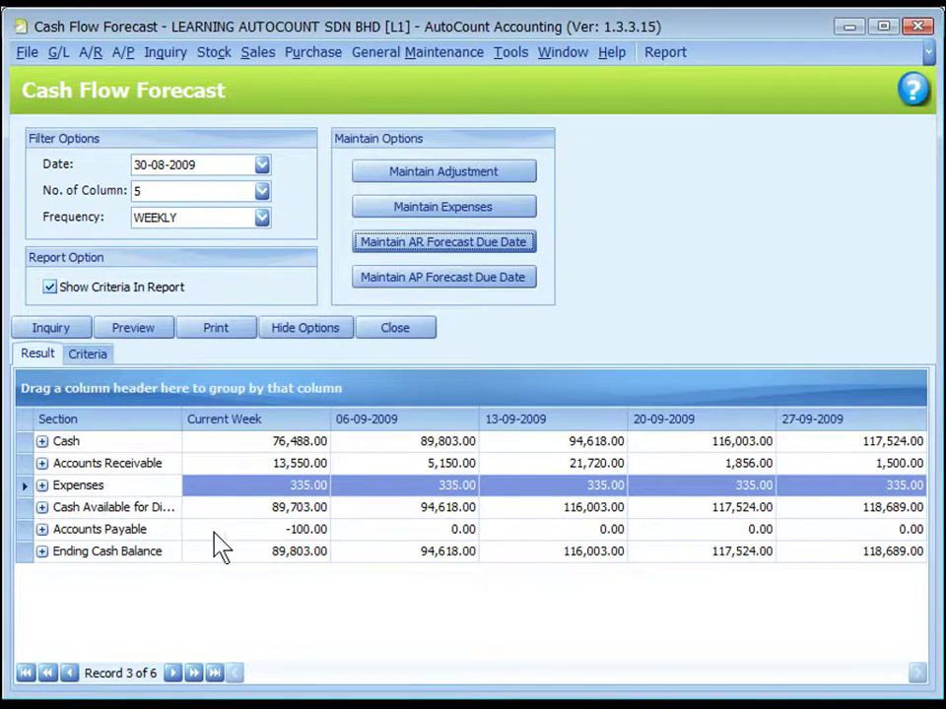
click(138, 329)
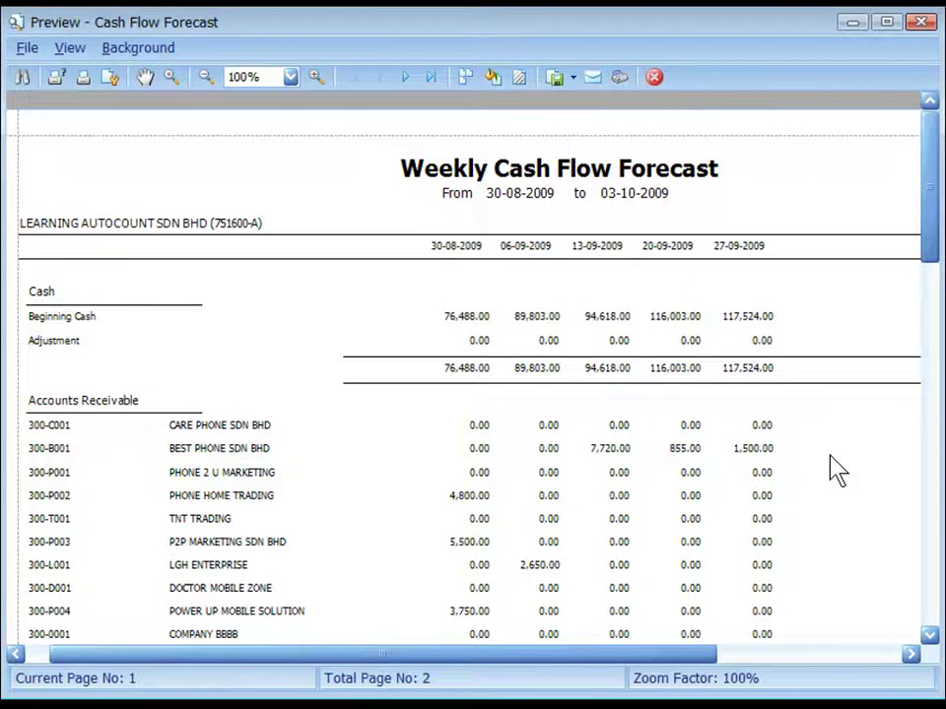
drag(928, 237, 654, 191)
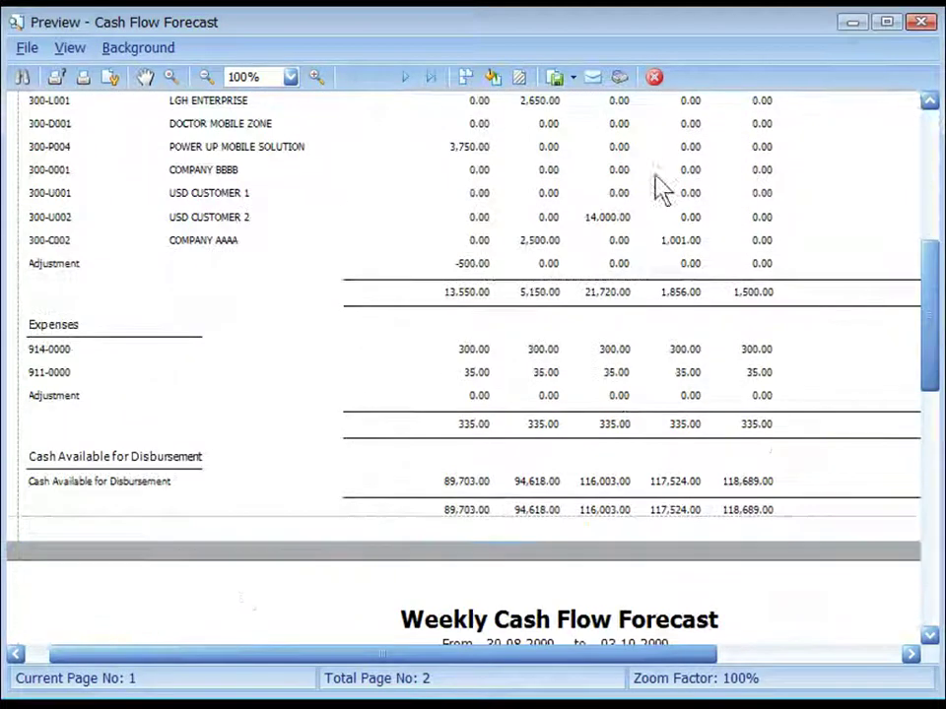
click(574, 79)
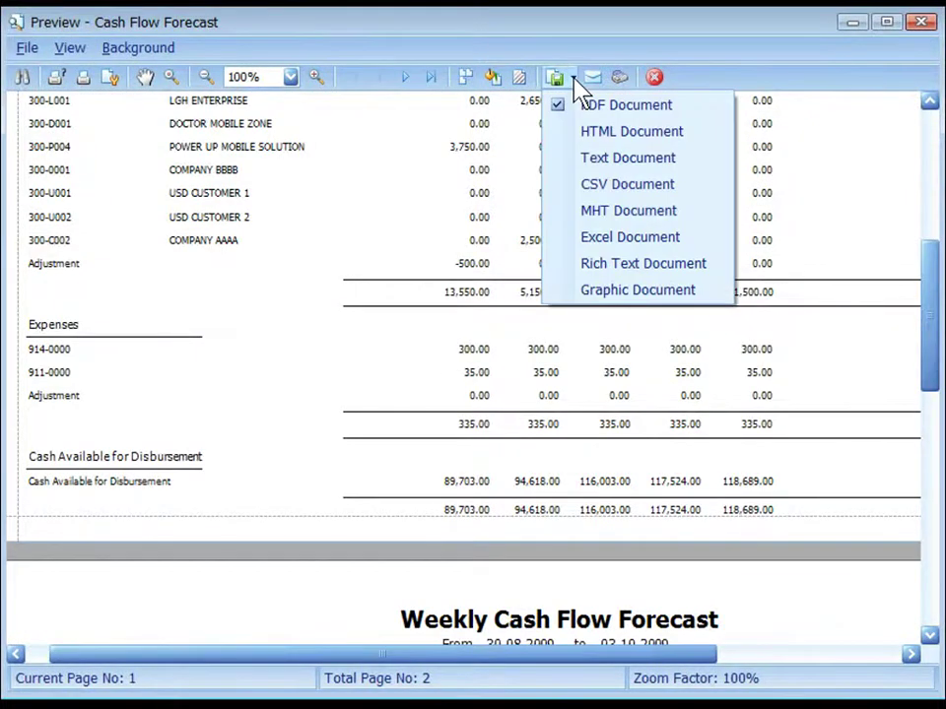